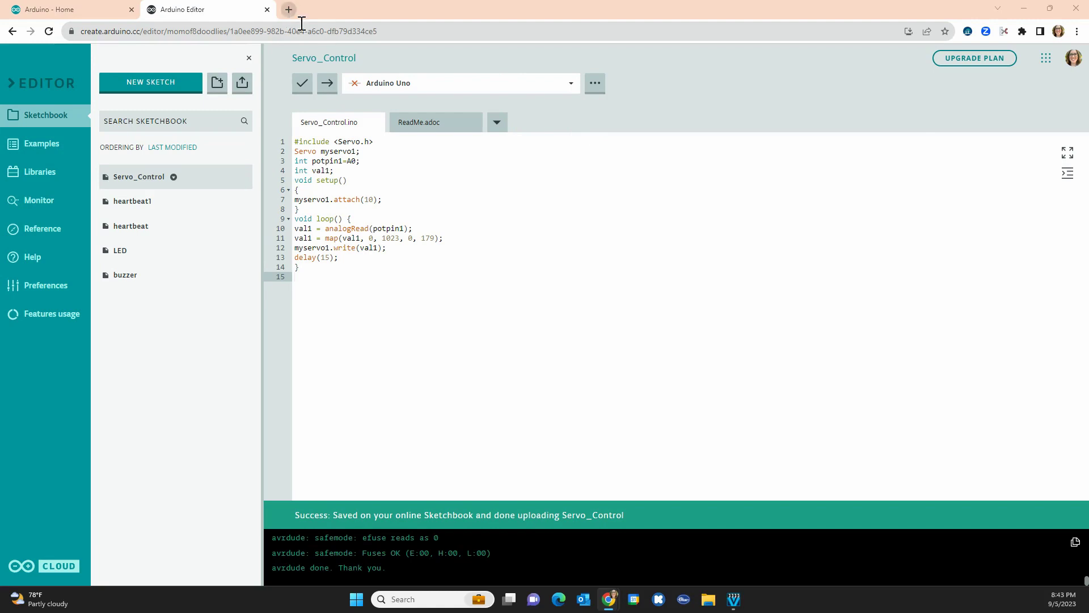
# - Attempt to upload Servo_Control, hit the board-unavailable error, and bring up the board and port options
pyautogui.click(329, 88)
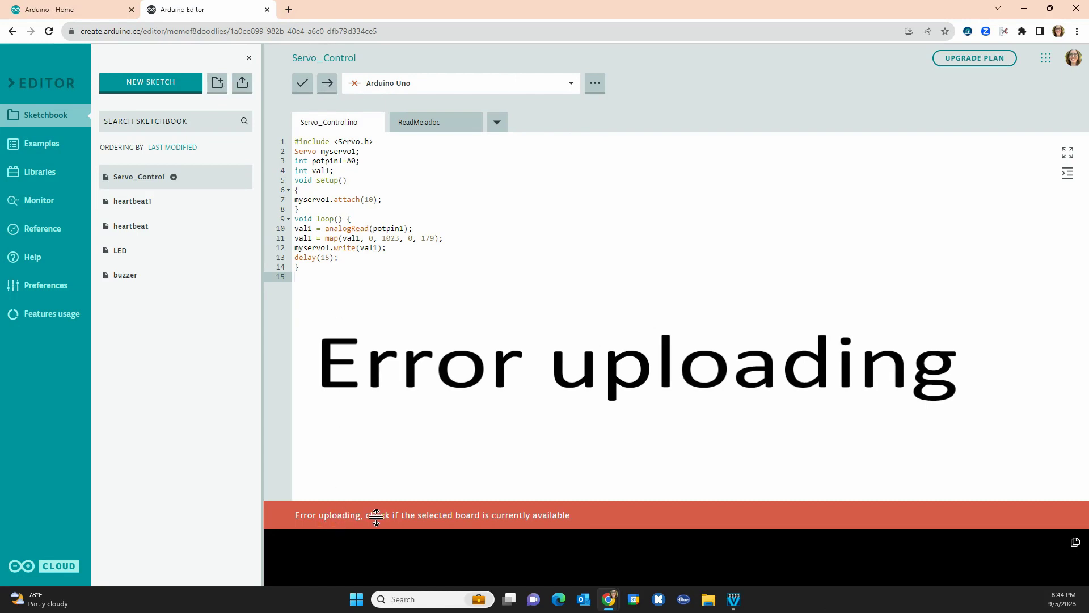
pyautogui.click(430, 86)
# - Search 'uno' in Select Other Board & Port and assign Arduino Uno to Servo_Control
pyautogui.click(422, 103)
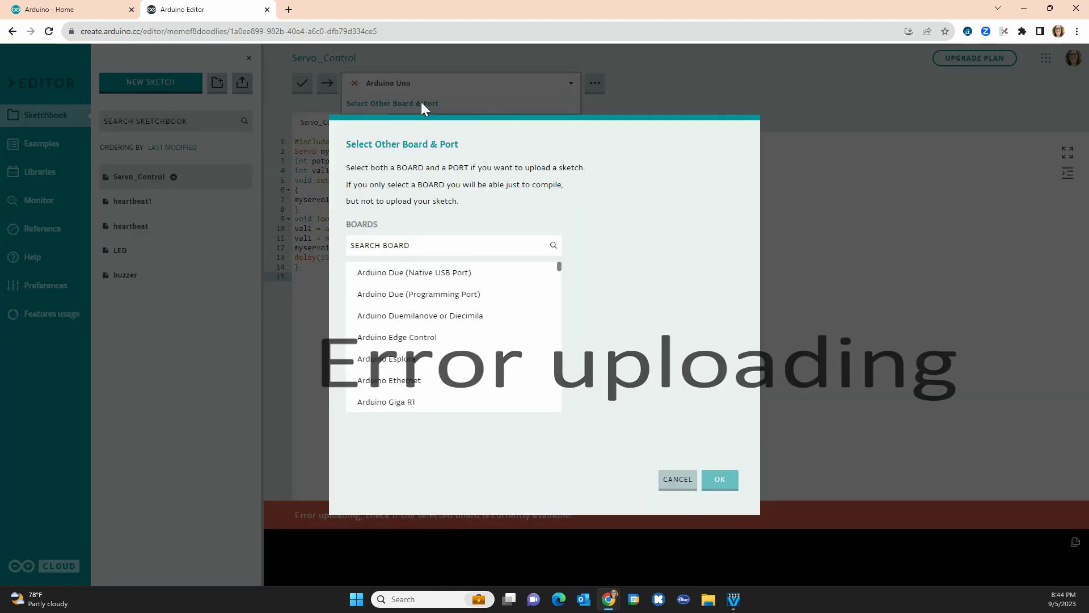
pyautogui.click(486, 249)
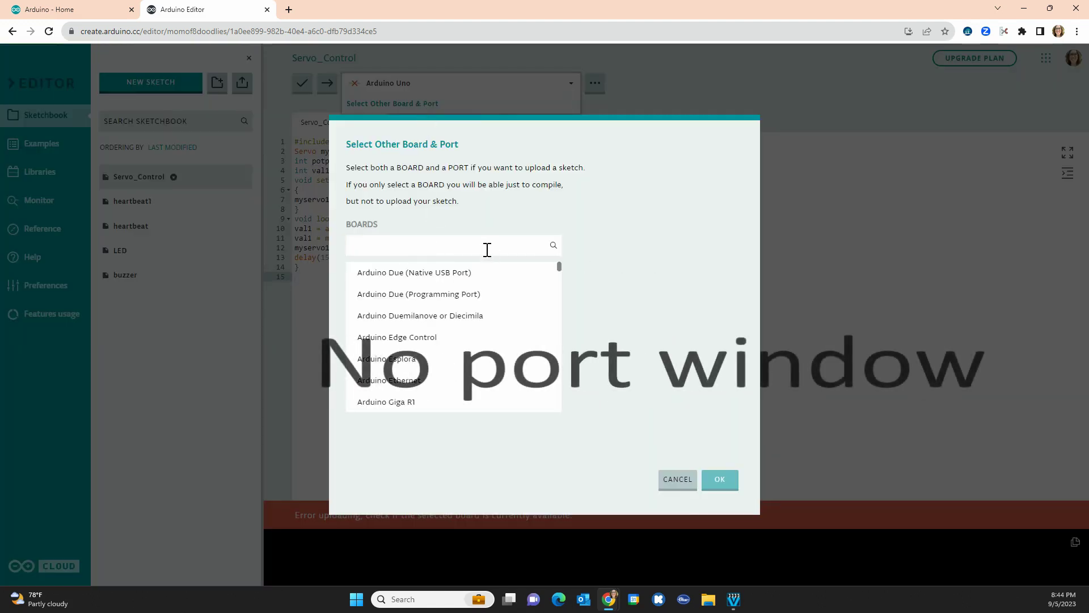
pyautogui.write('uno')
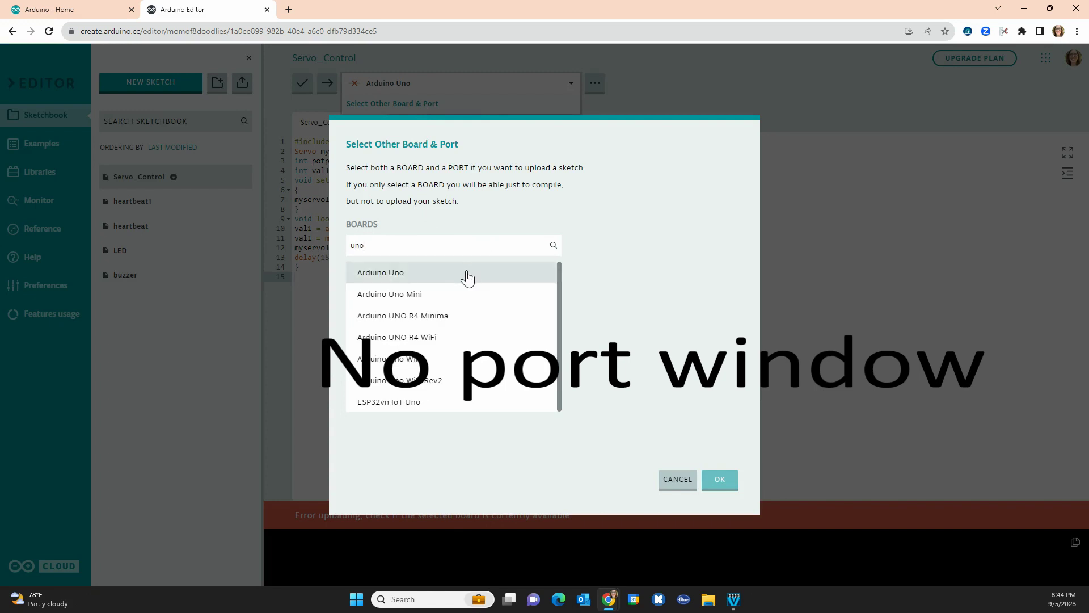
pyautogui.click(472, 276)
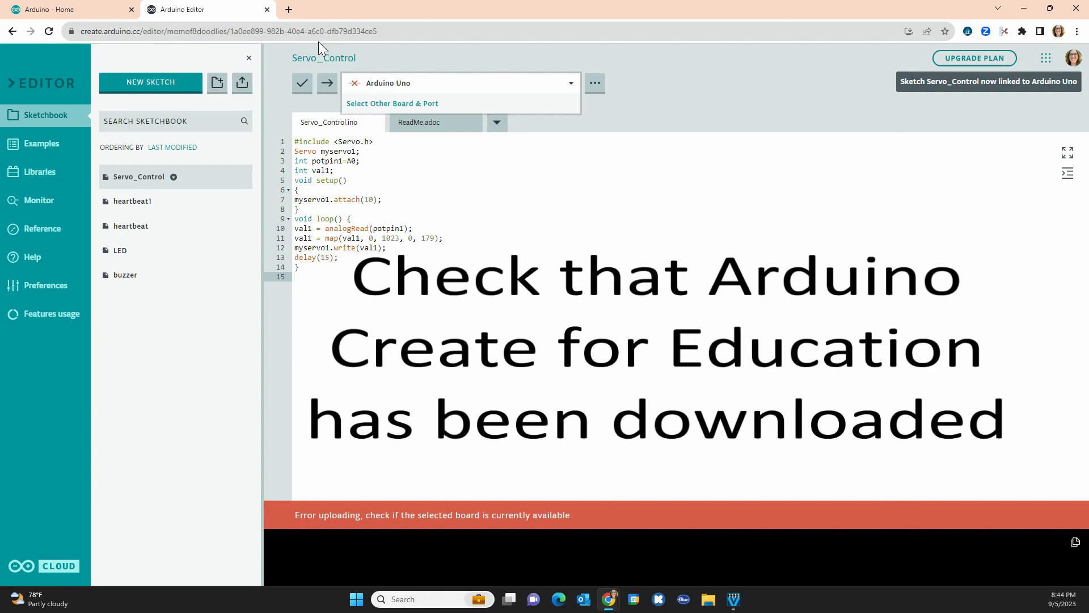
# - Find the Arduino Create for Education extension in the Chrome Web Store, then return to the Arduino Editor
pyautogui.click(289, 10)
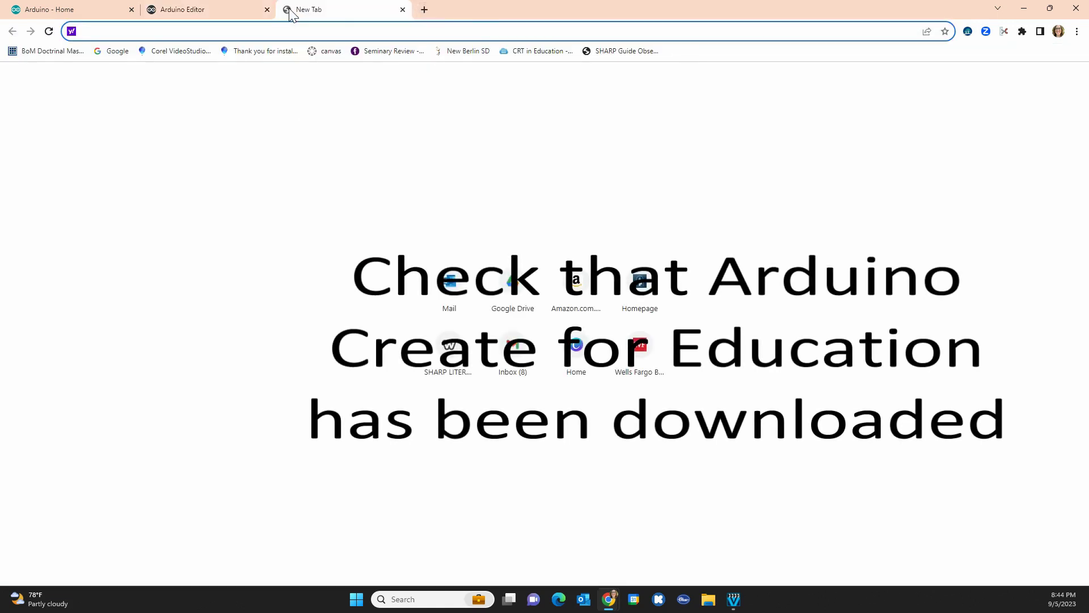
pyautogui.write('arduino ')
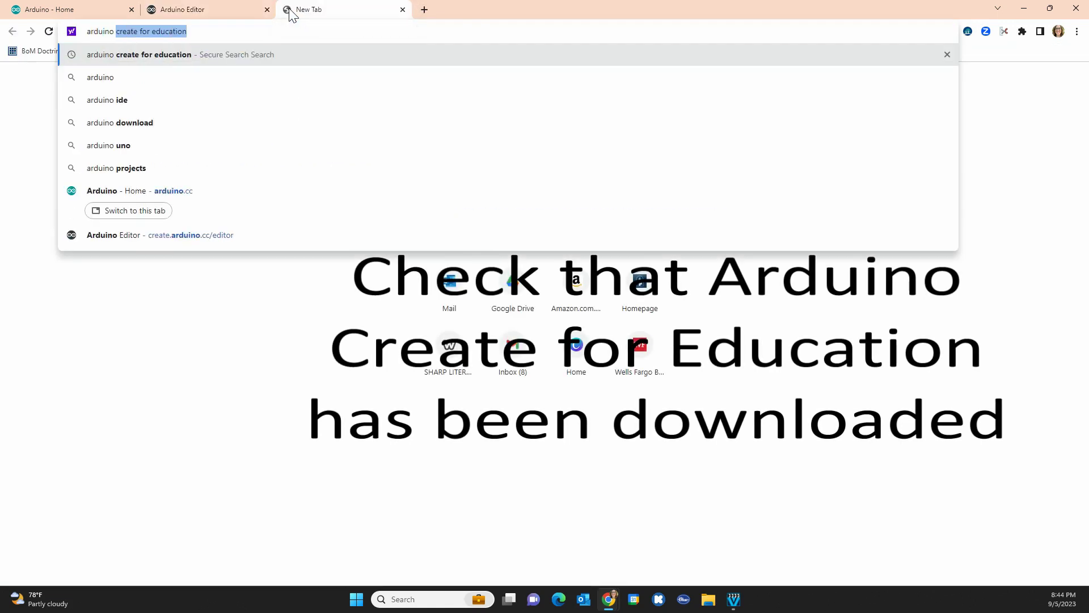
pyautogui.write('create for')
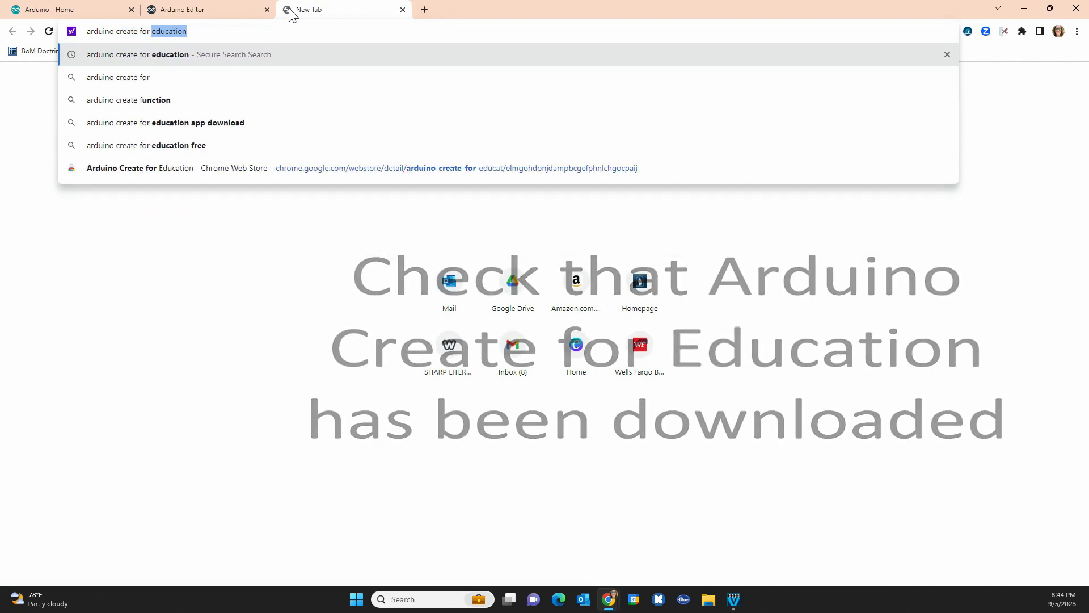
pyautogui.write(' education')
pyautogui.press('Return')
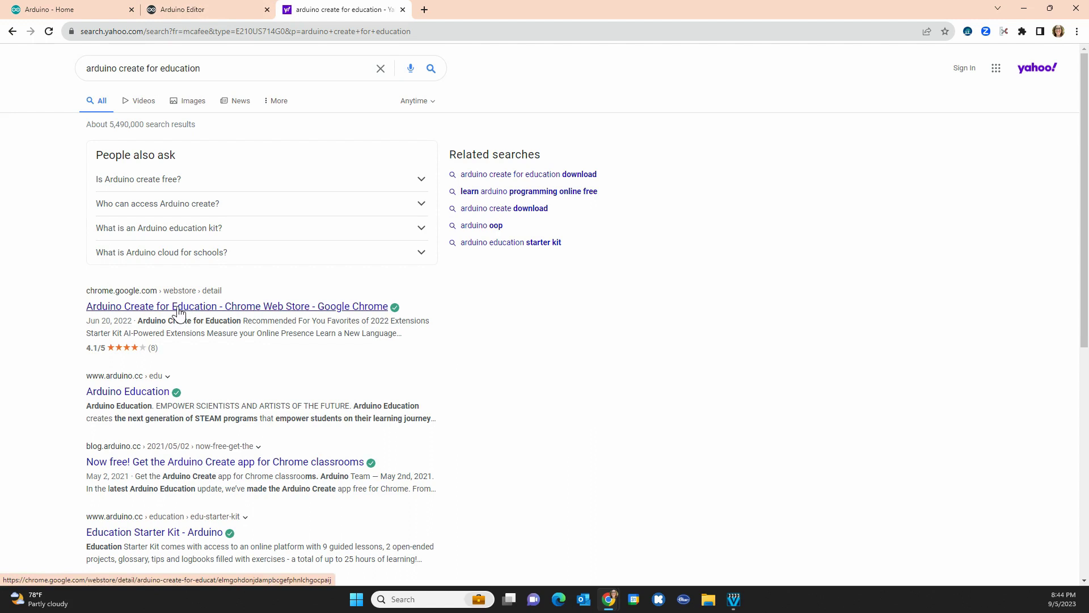
pyautogui.click(178, 308)
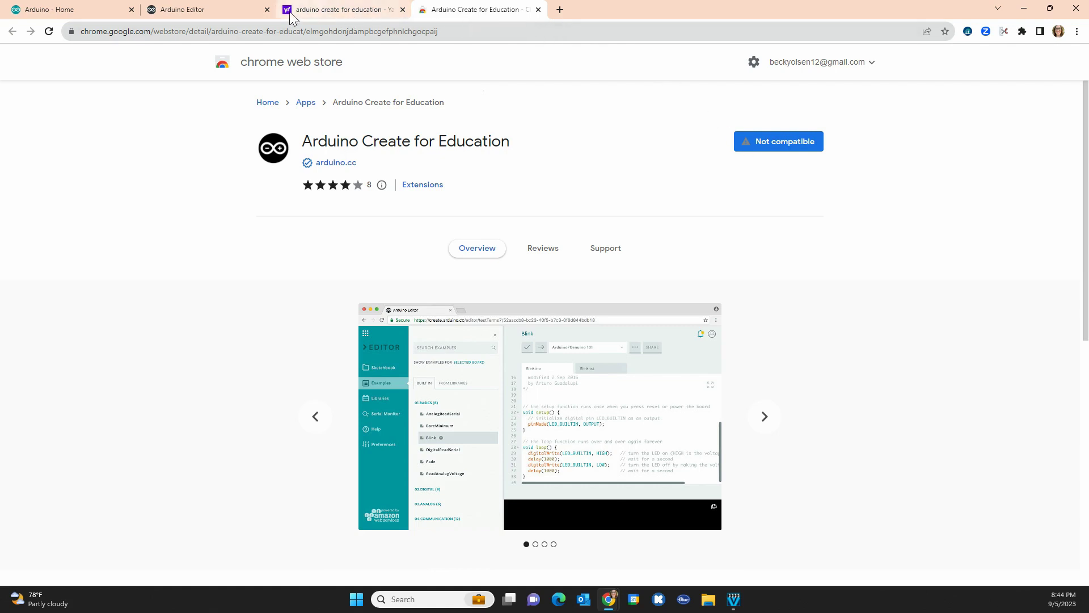
pyautogui.click(223, 10)
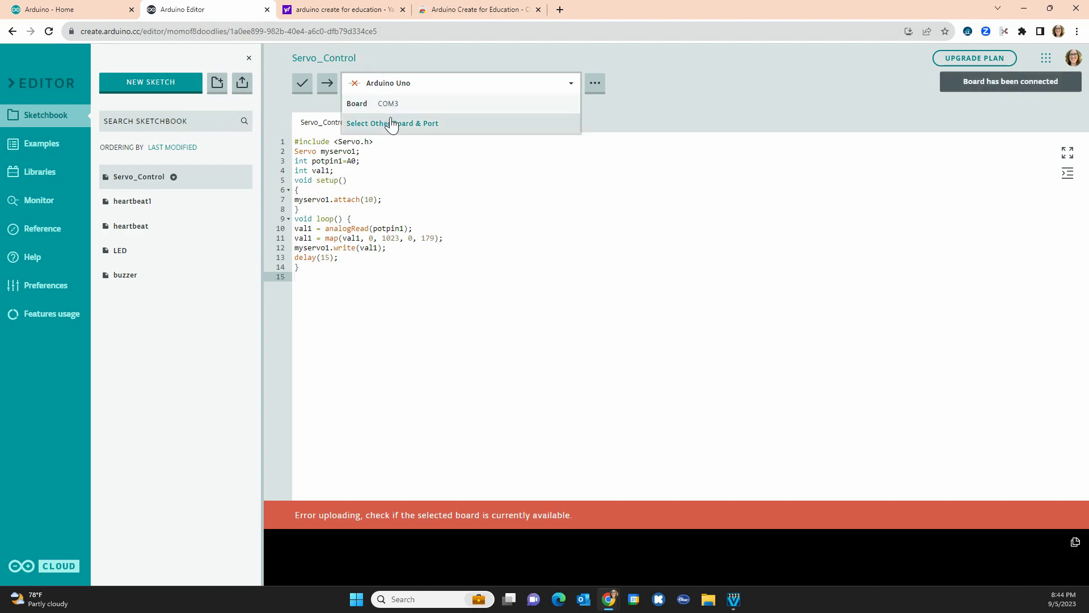
# - Choose Arduino Uno with port COM3 as the board, then upload and save Servo_Control
pyautogui.click(392, 123)
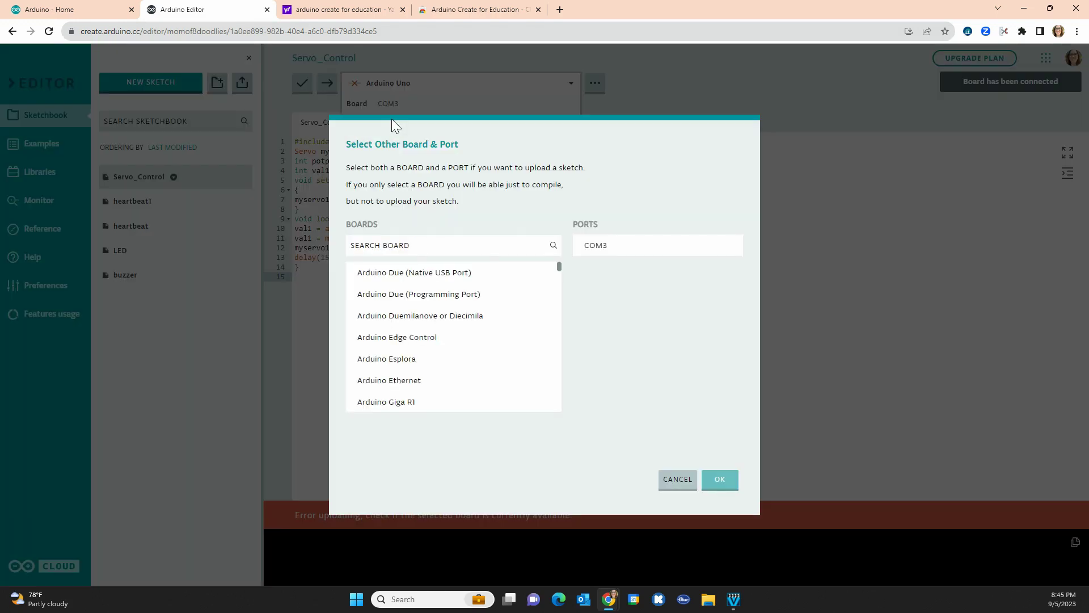
pyautogui.click(451, 247)
pyautogui.write('uno')
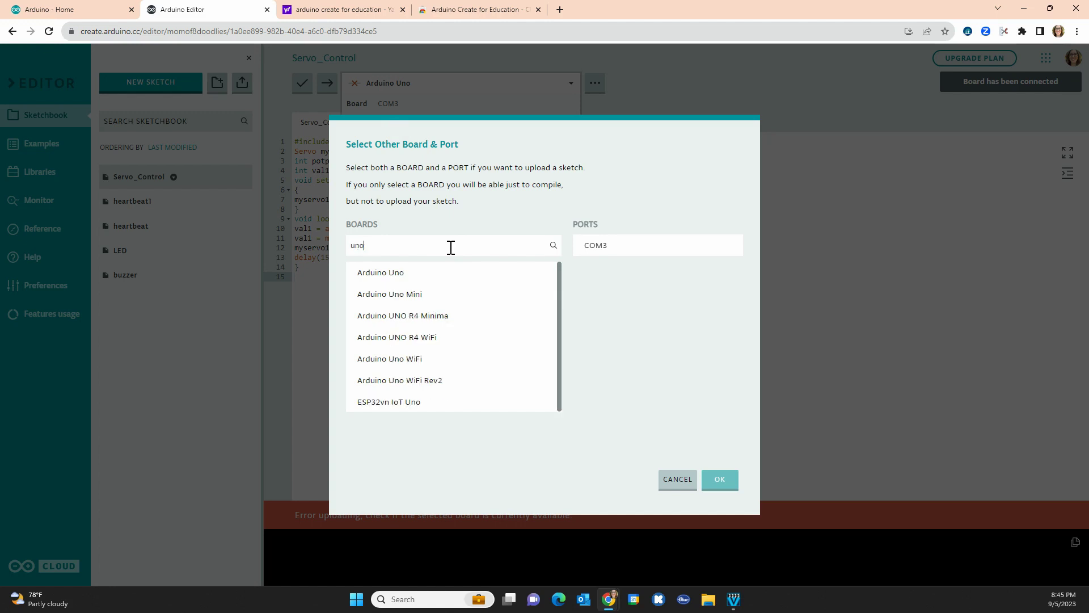
pyautogui.click(423, 275)
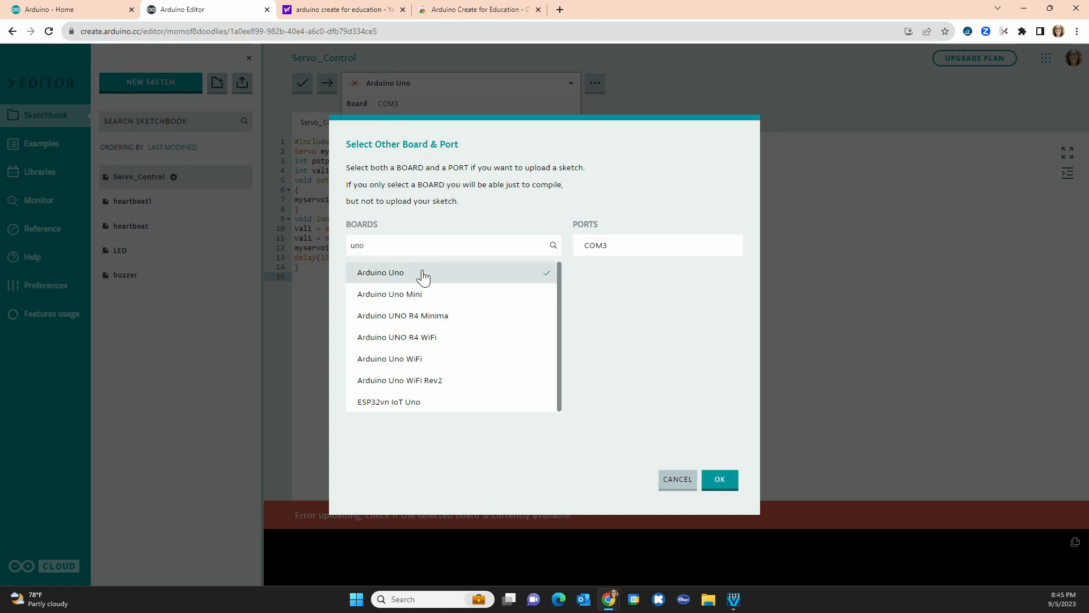
pyautogui.click(683, 255)
pyautogui.click(722, 479)
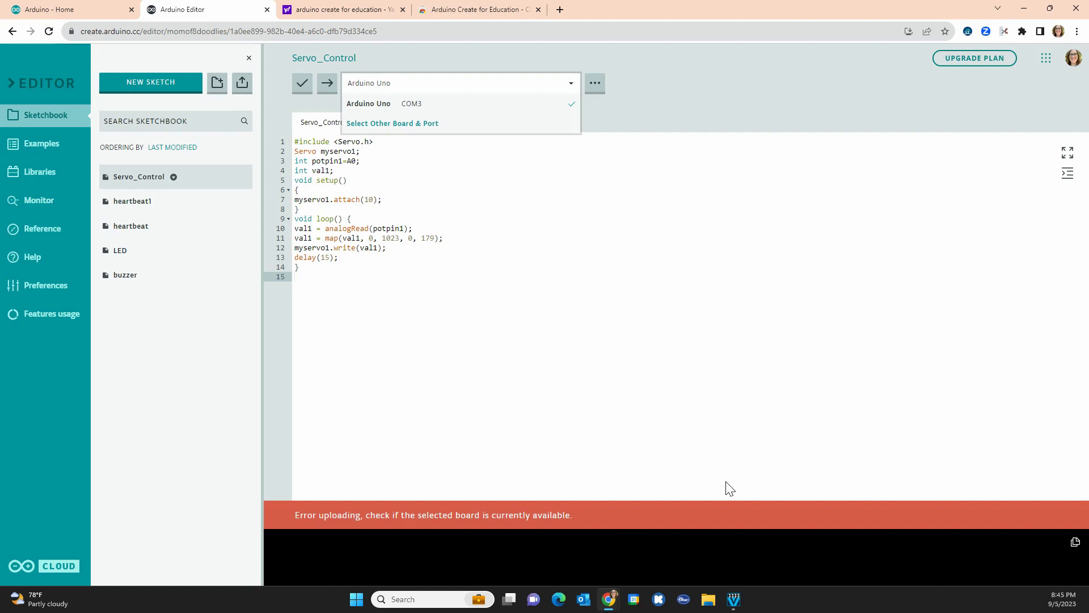
pyautogui.click(326, 88)
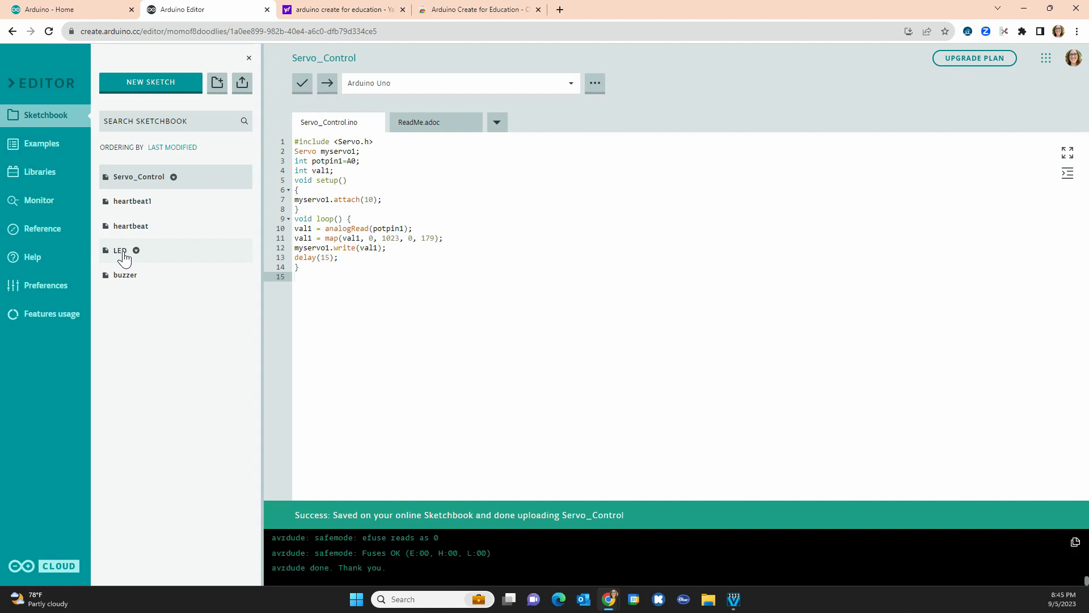
# - Open the LED sketch and delete the semicolon at the end of line 8
pyautogui.click(124, 258)
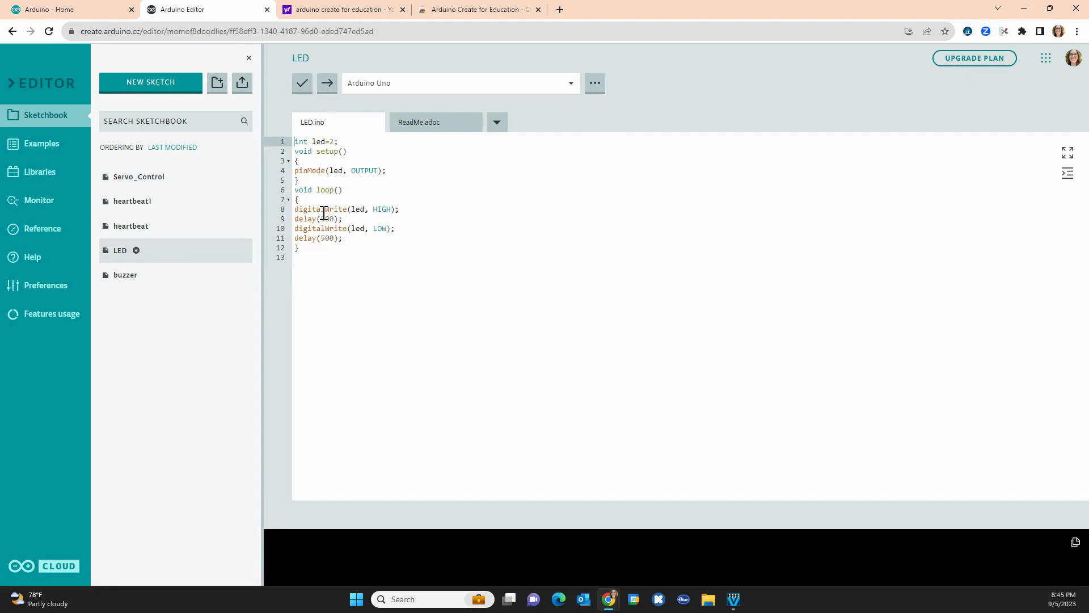
pyautogui.click(401, 210)
pyautogui.press('BackSpace')
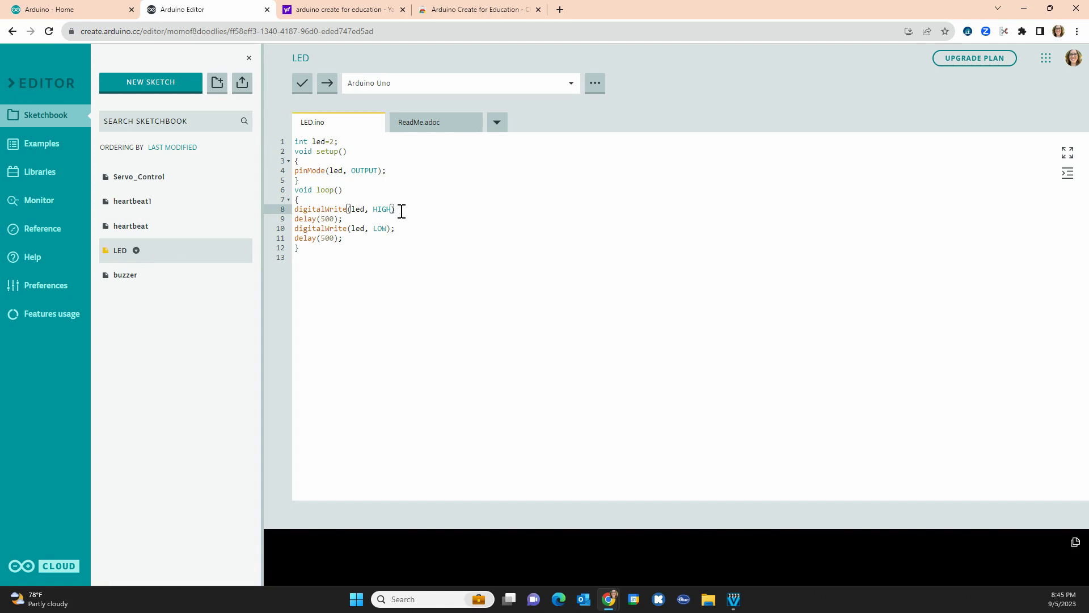
# - Upload to show the missing-semicolon error, upload the corrected sketch, then delete the r in digitalWrite
pyautogui.click(328, 88)
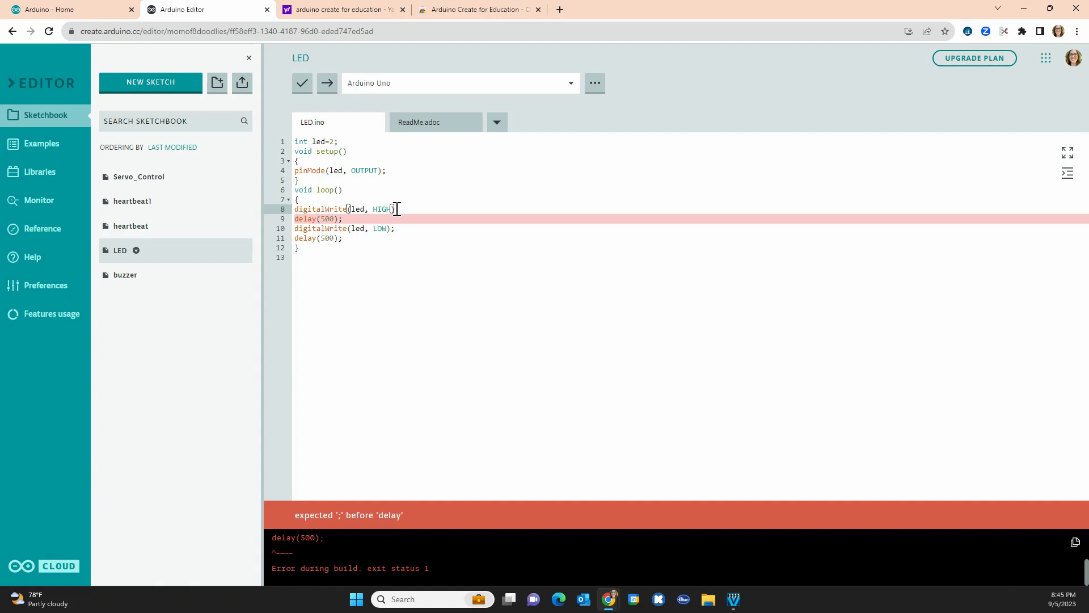
pyautogui.write(';')
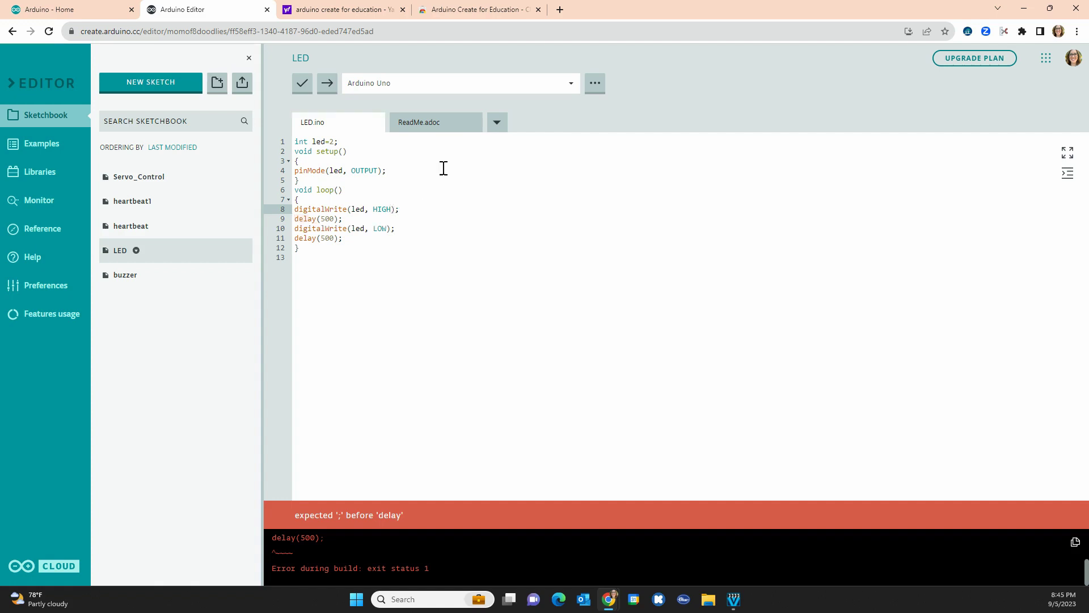
pyautogui.click(326, 85)
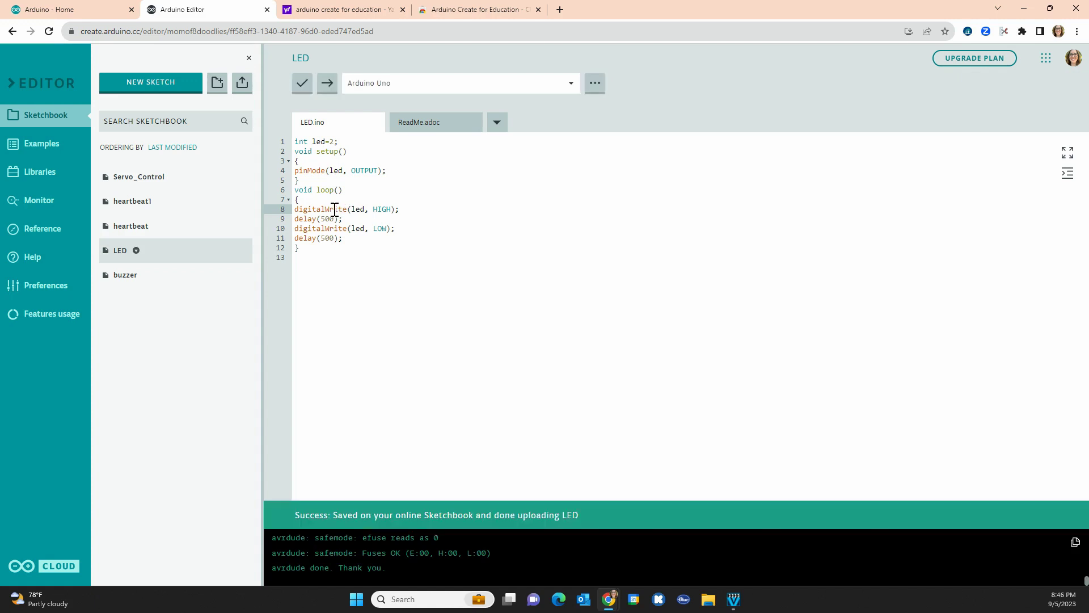
pyautogui.press('BackSpace')
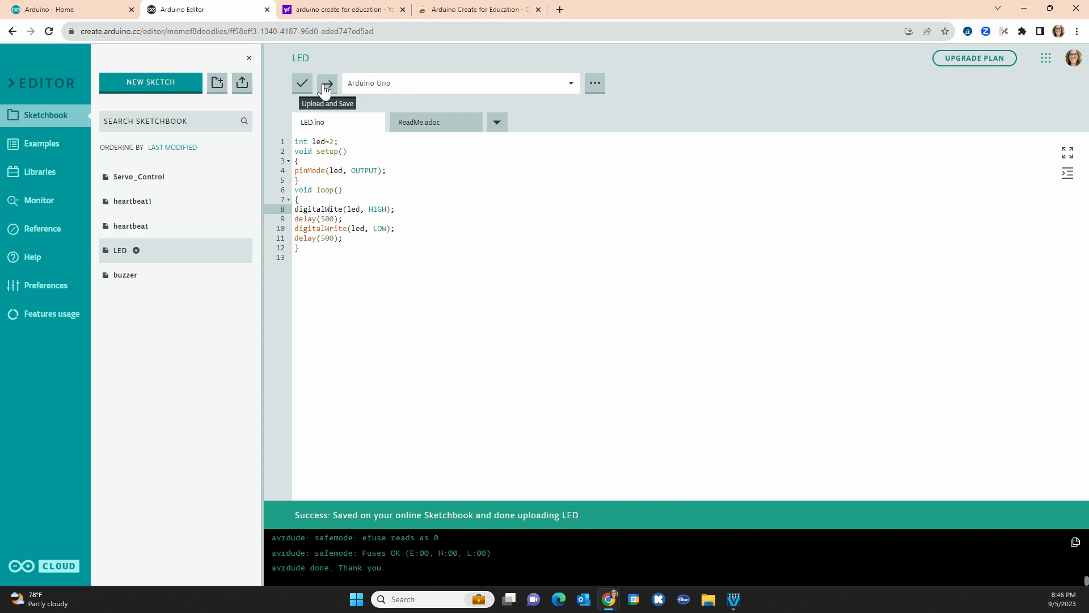
# - Verify to show the 'digitalWite was not declared' error, then restore the r on line 8
pyautogui.click(326, 85)
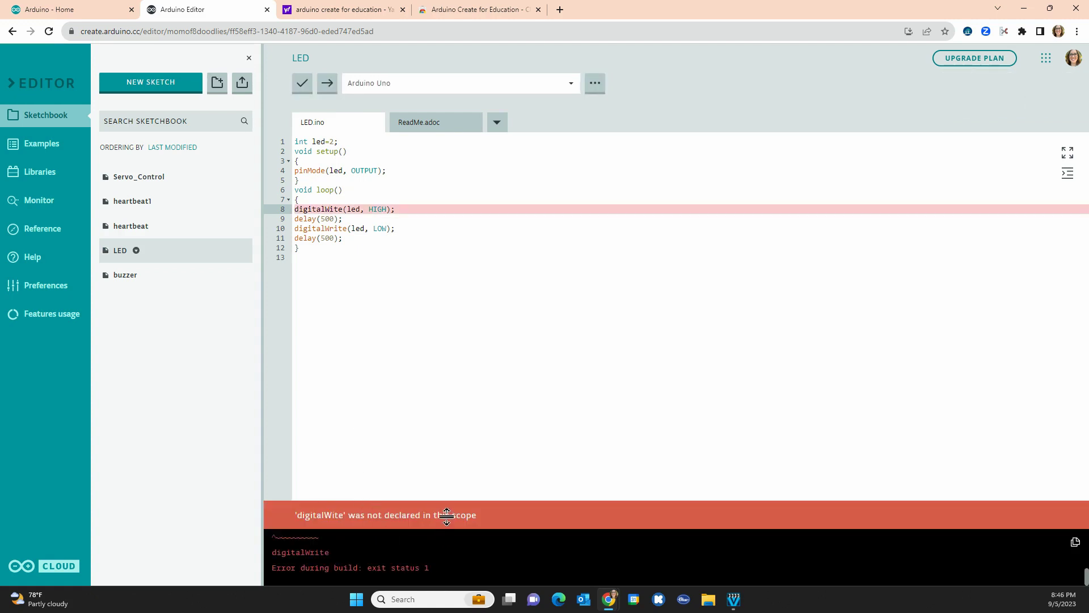
pyautogui.click(332, 209)
pyautogui.write('r')
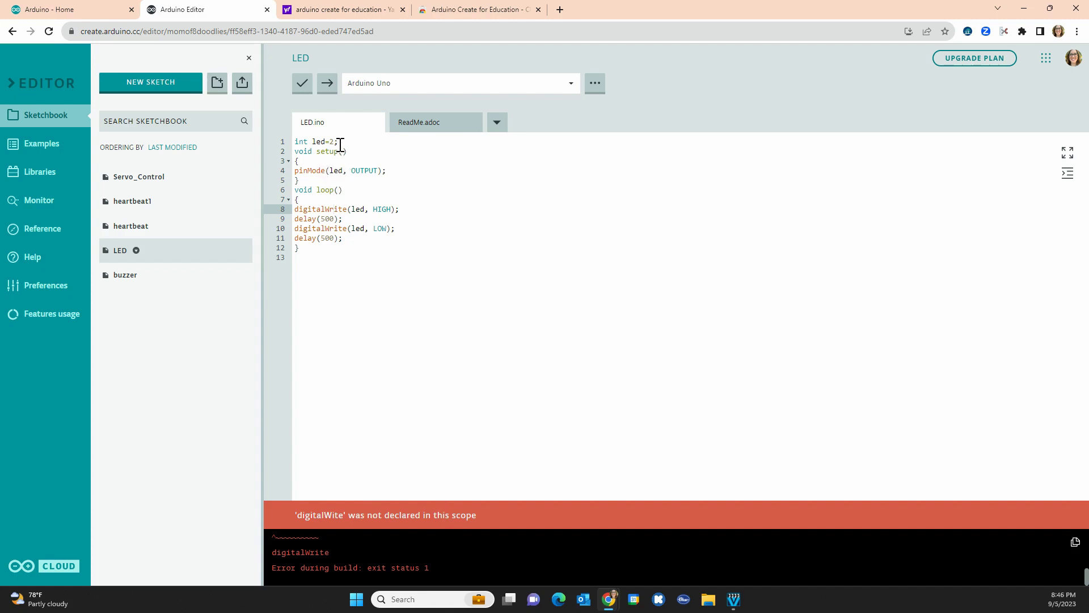
# - Delete line 3's opening brace, verify to show the 'expected initializer' error, restore it, and re-verify
pyautogui.click(306, 161)
pyautogui.press('BackSpace')
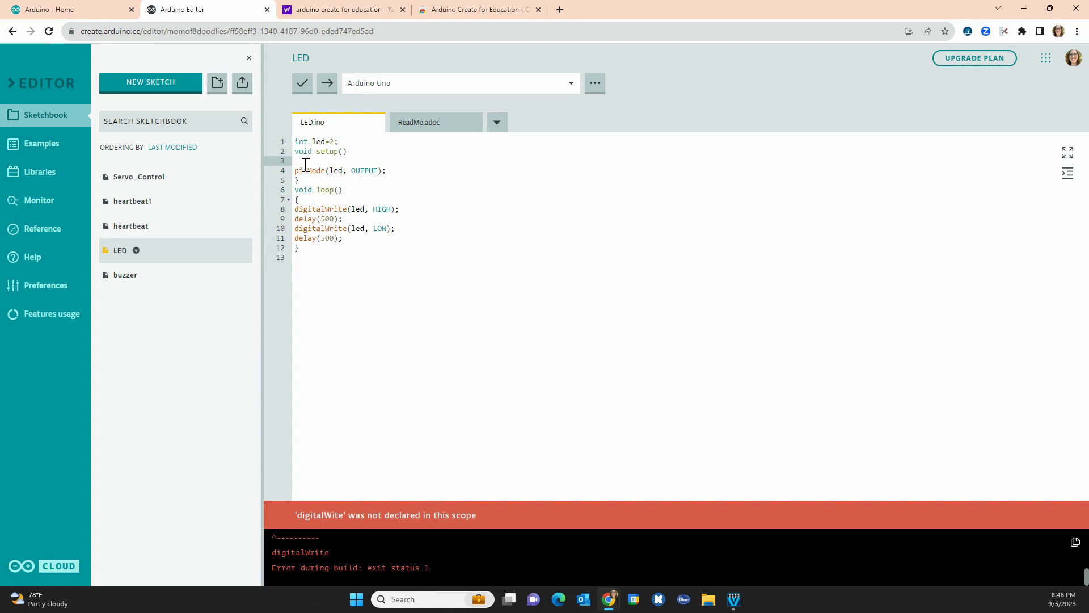
pyautogui.click(307, 89)
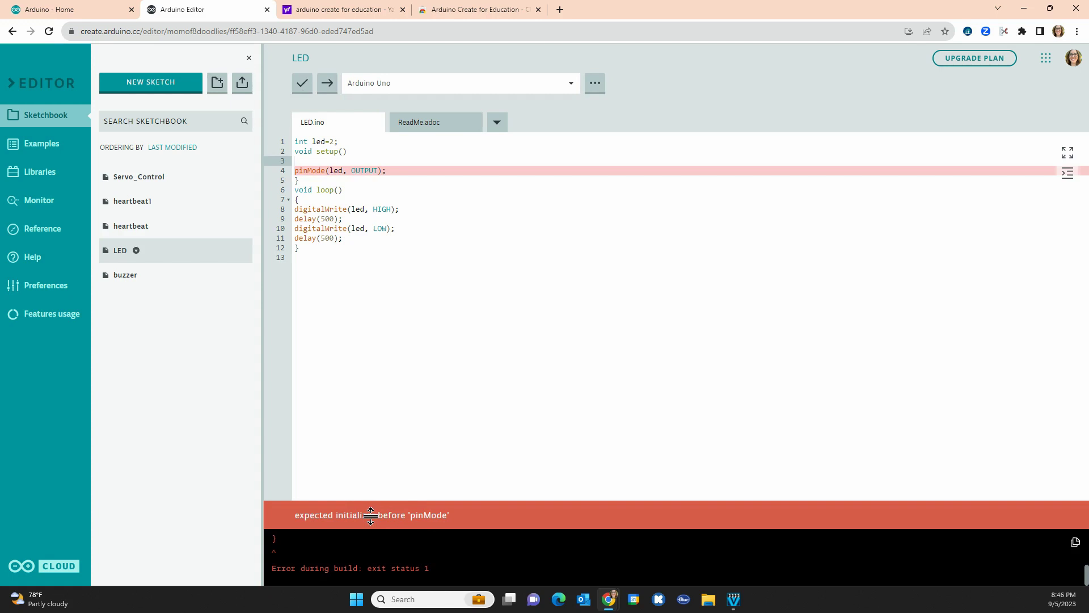
pyautogui.click(301, 160)
pyautogui.write('{')
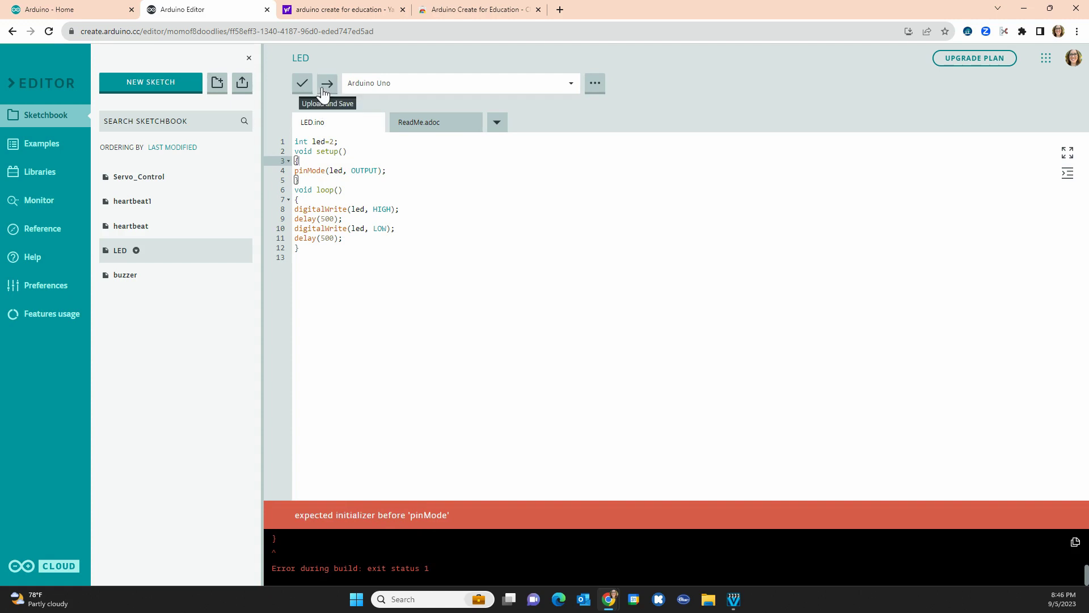
pyautogui.click(303, 86)
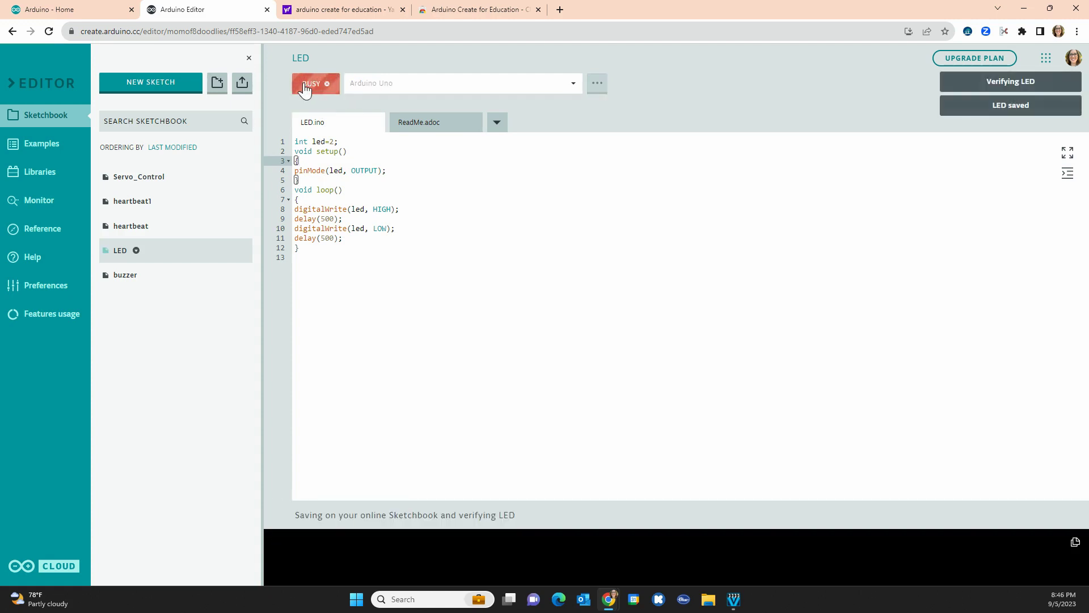